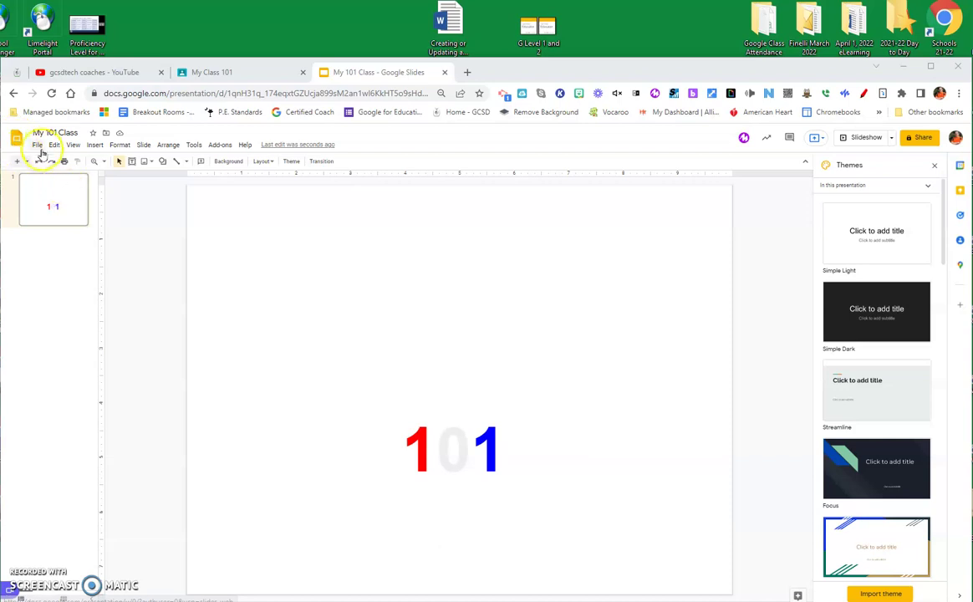
Step: Set Page setup to a Custom size in Pixels, 1000 wide by 250 high
click(37, 147)
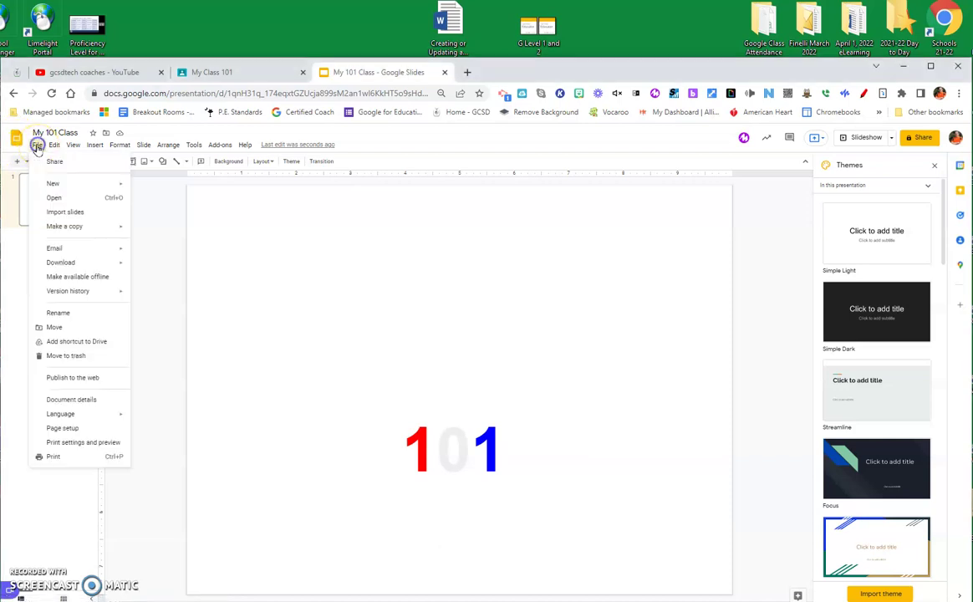
click(64, 428)
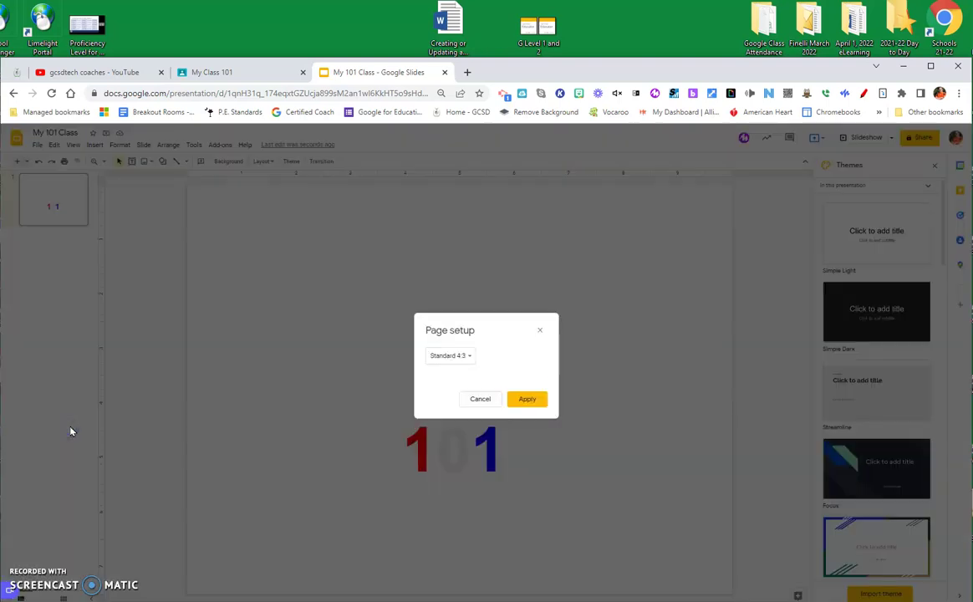
click(468, 356)
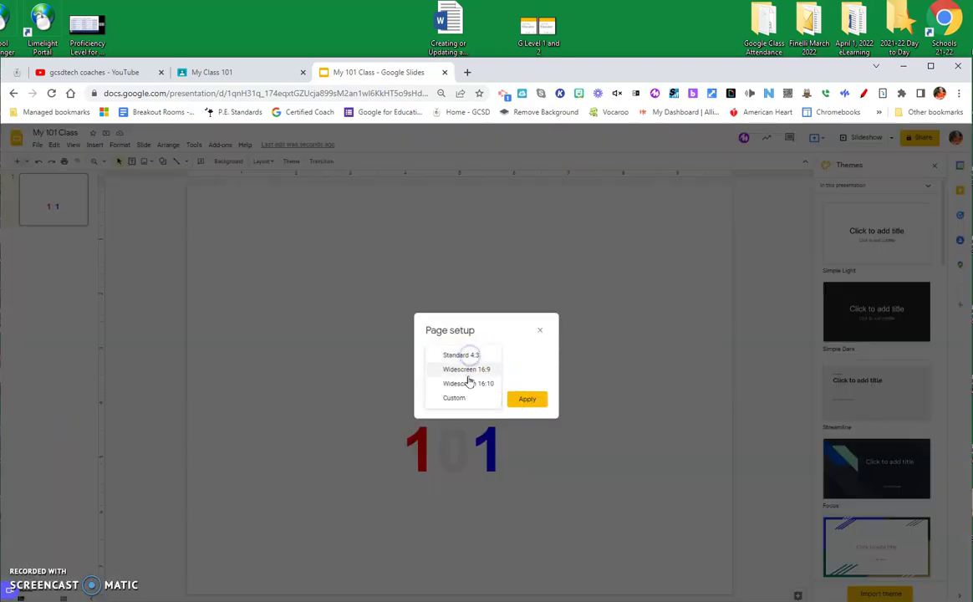
click(453, 399)
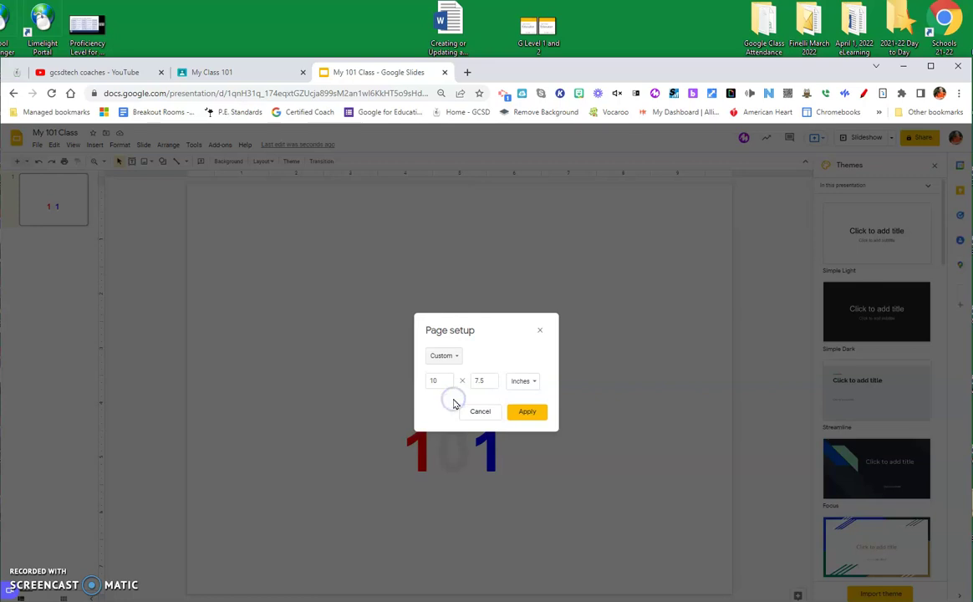
click(526, 381)
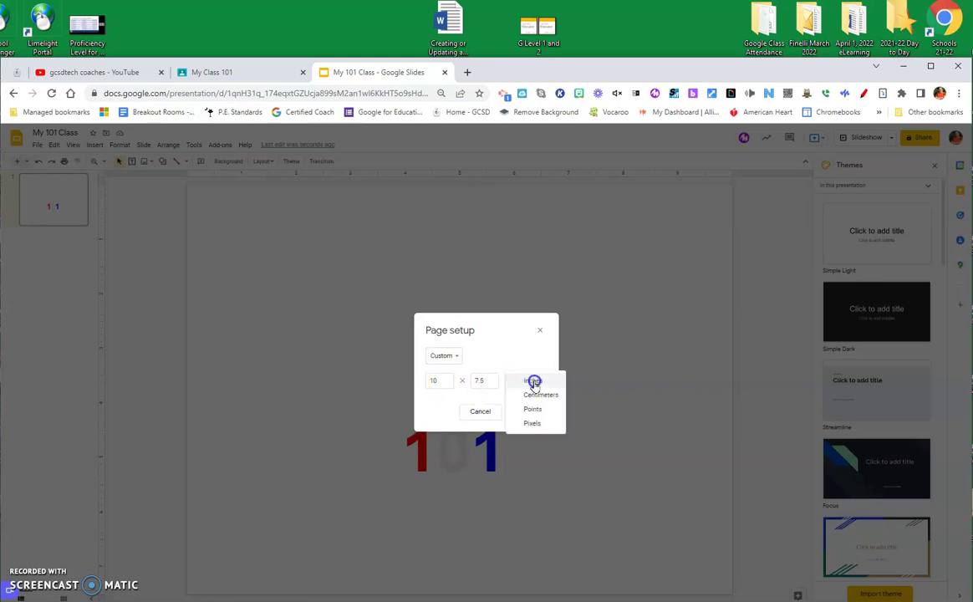
click(532, 425)
click(443, 381)
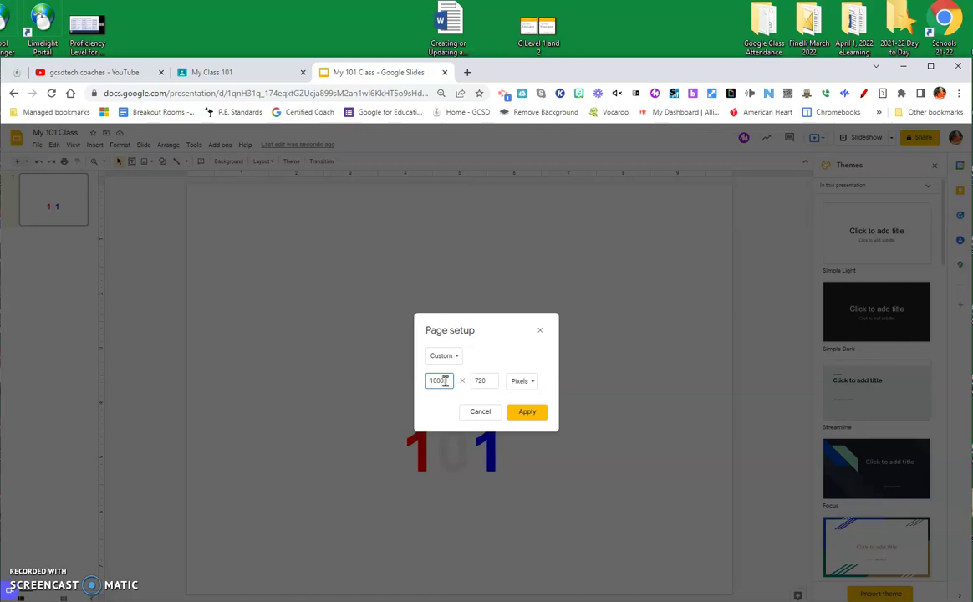
click(487, 381)
click(529, 410)
click(525, 415)
click(526, 415)
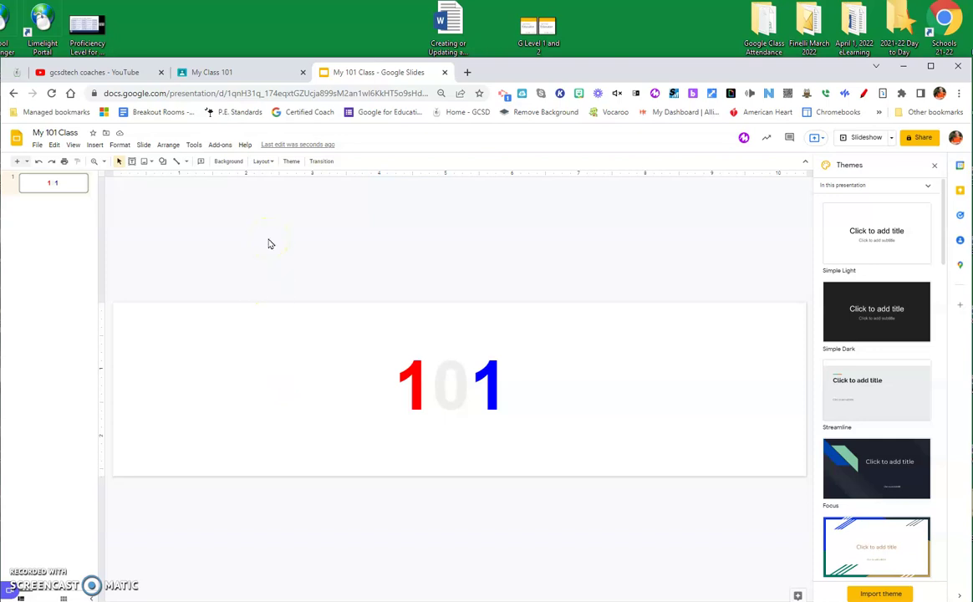
Step: Fill the slide background with a light blue swatch from the Background color palette
click(230, 162)
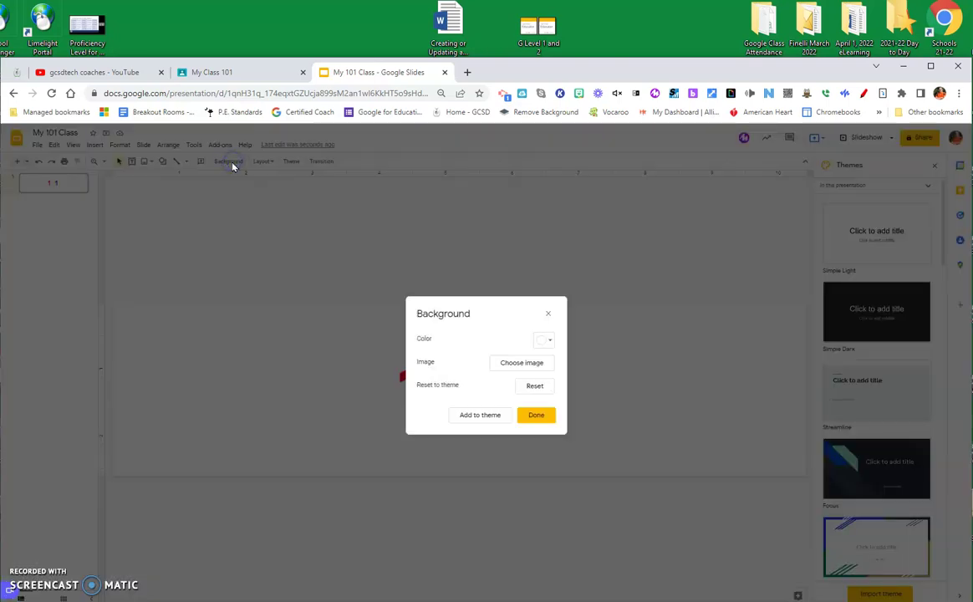
click(550, 341)
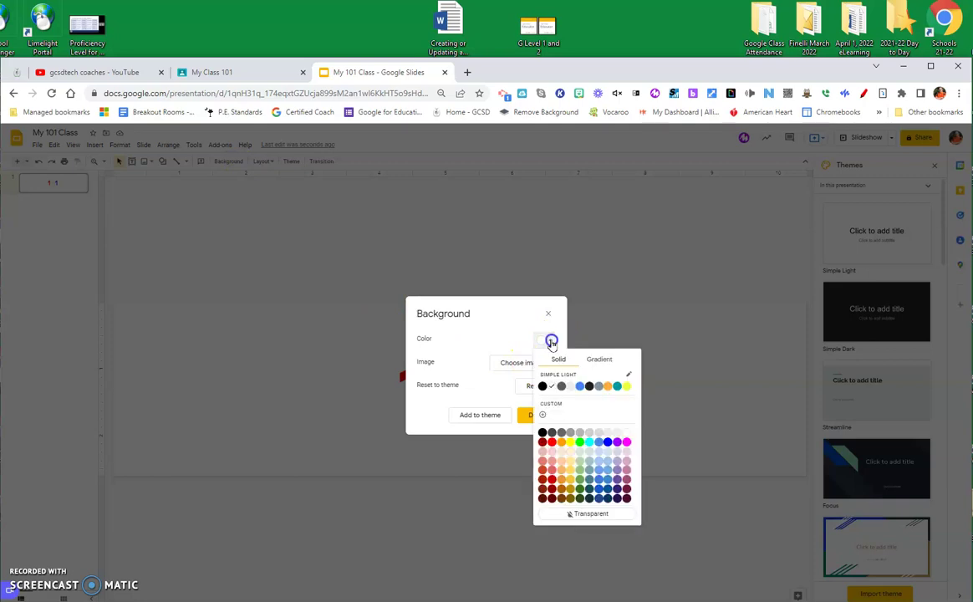
click(600, 462)
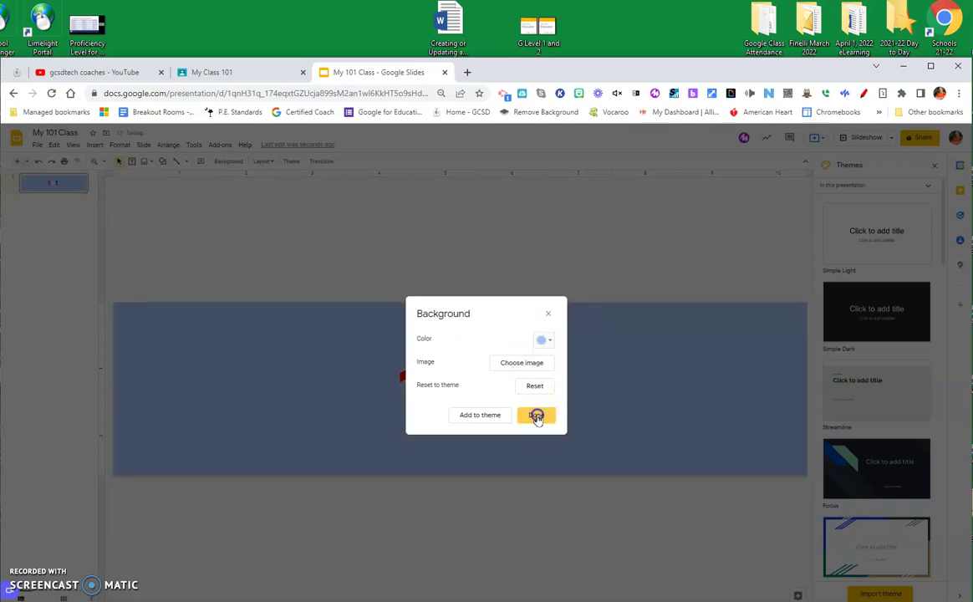
click(538, 414)
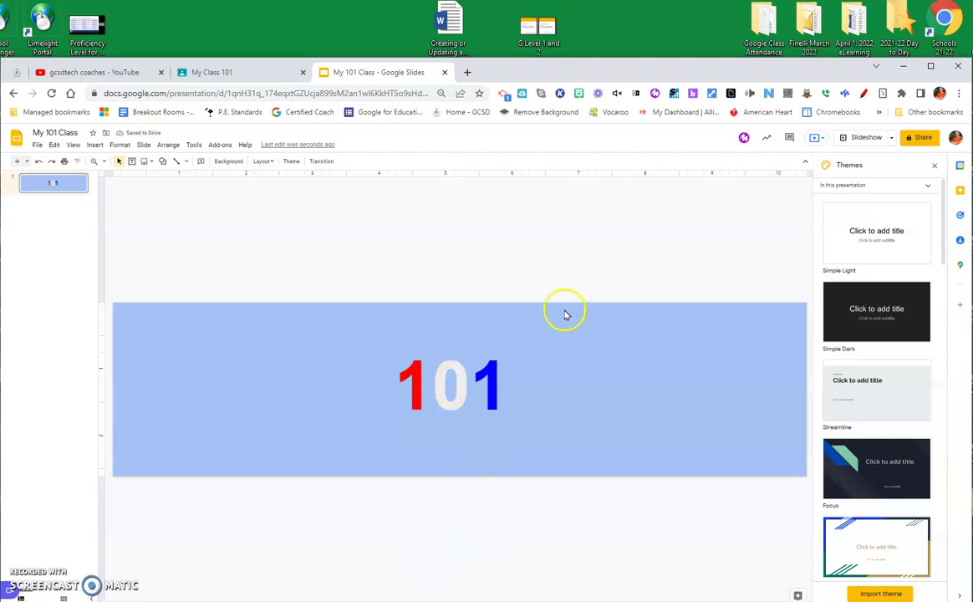
Step: Copy the G Level 1 and 2 badge image from the desktop, paste it onto the slide and shrink it
right_click(536, 26)
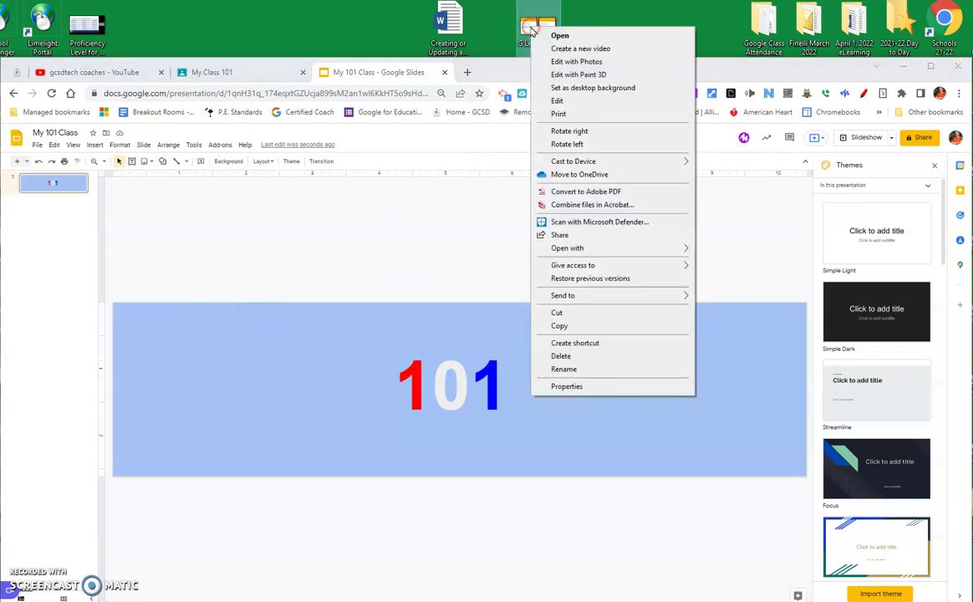
click(565, 325)
right_click(216, 366)
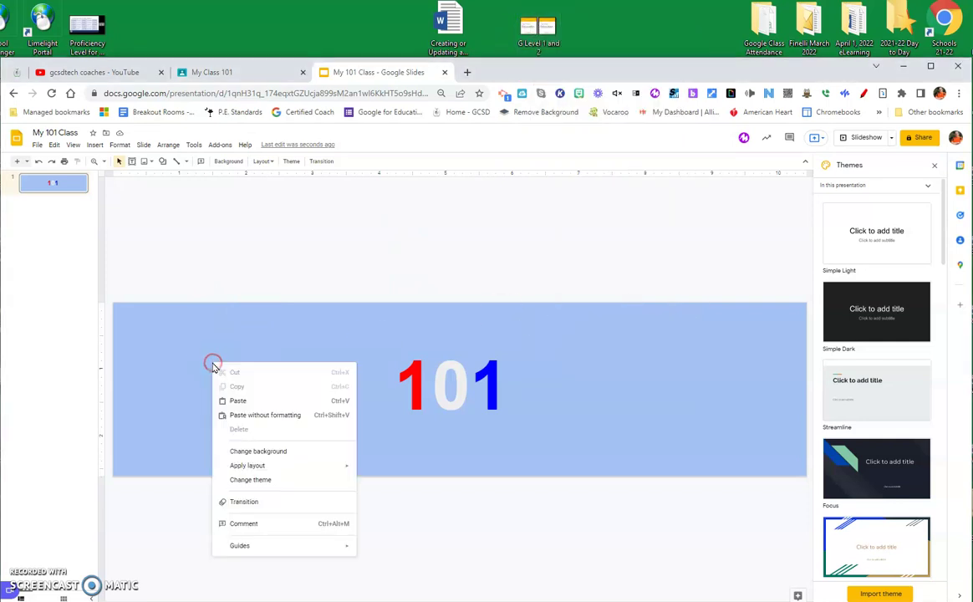
click(238, 400)
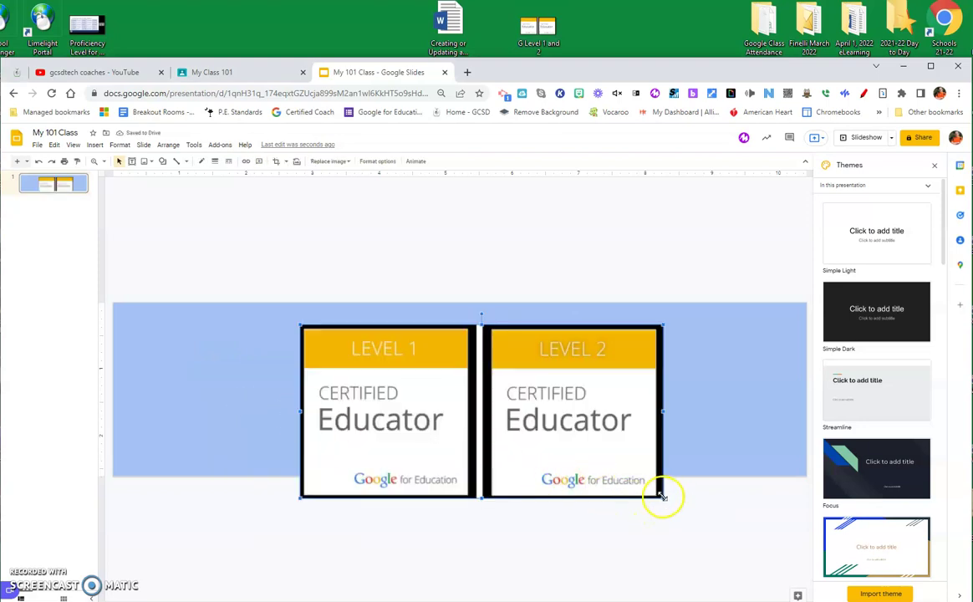
drag(662, 496, 243, 375)
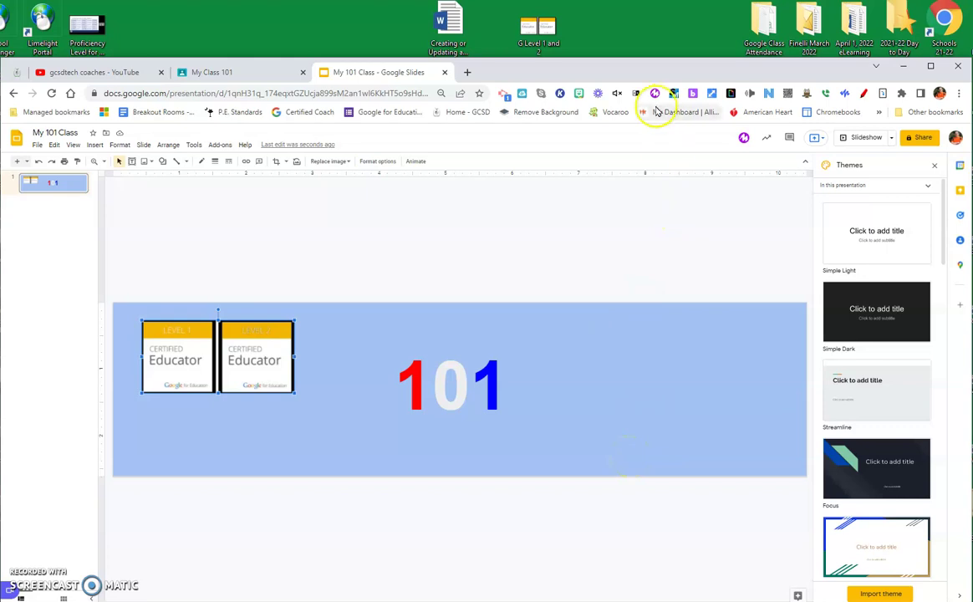
Step: Drag the waving laptop Bitmoji from the extension's Recents onto the banner's right end
click(579, 93)
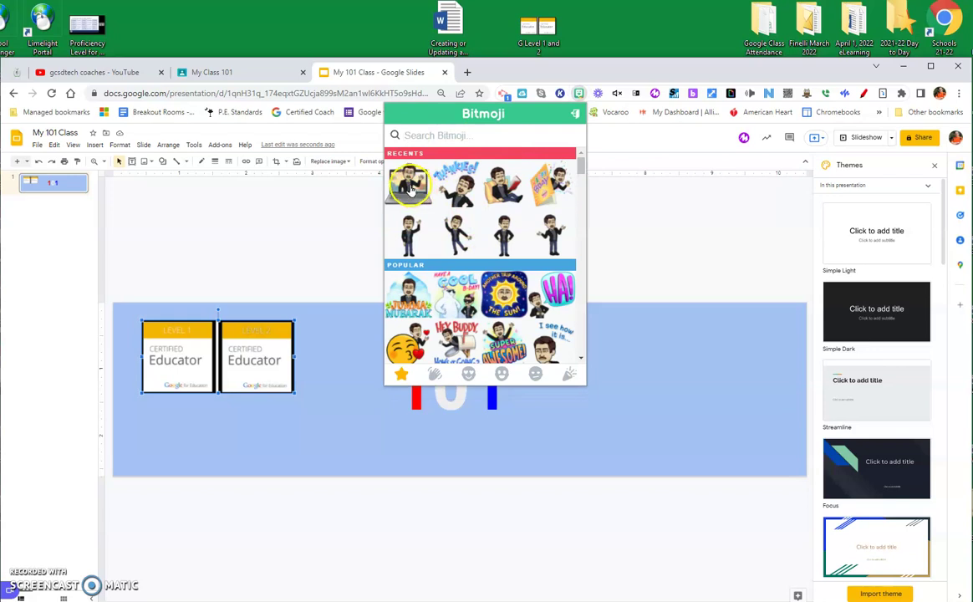
drag(408, 187, 660, 399)
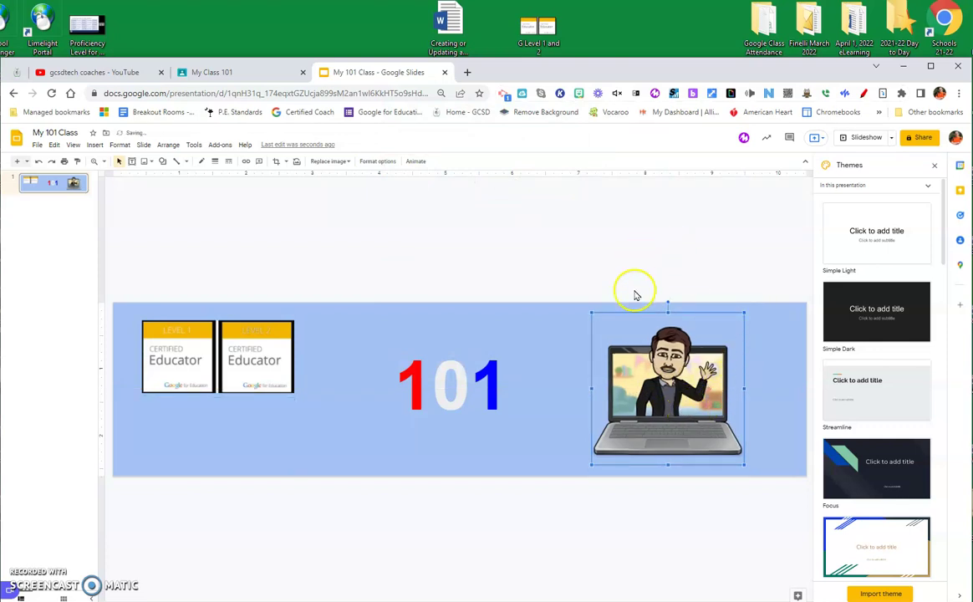
click(596, 579)
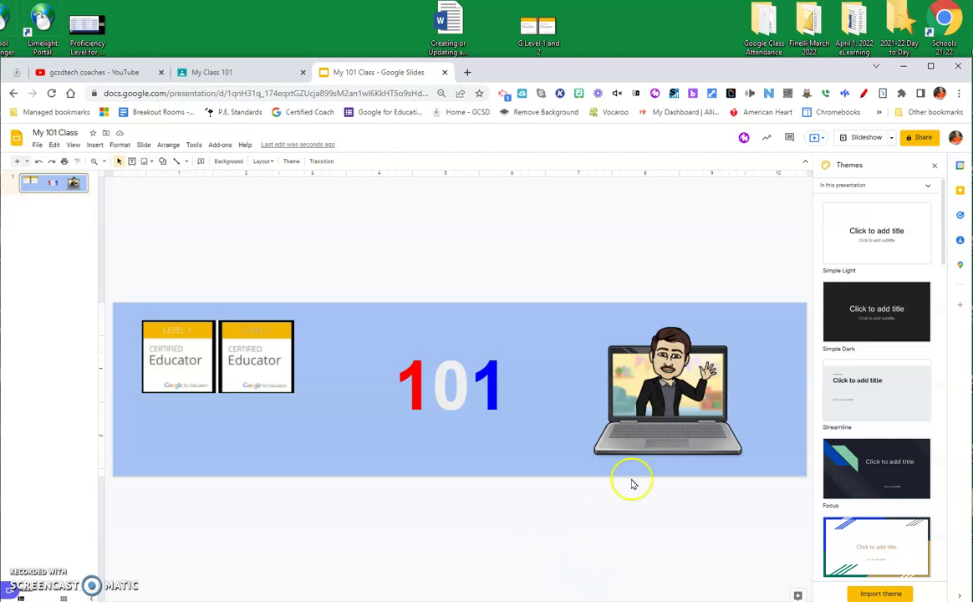
Step: Nudge the Bitmoji slightly lower, download the slide as a PNG, and show it in its folder
click(610, 384)
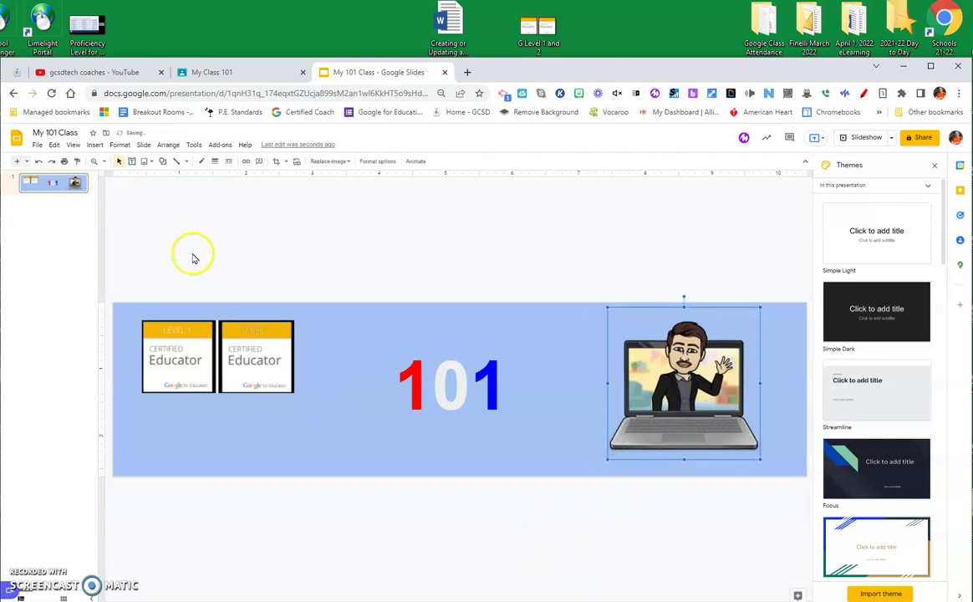
drag(666, 393, 666, 398)
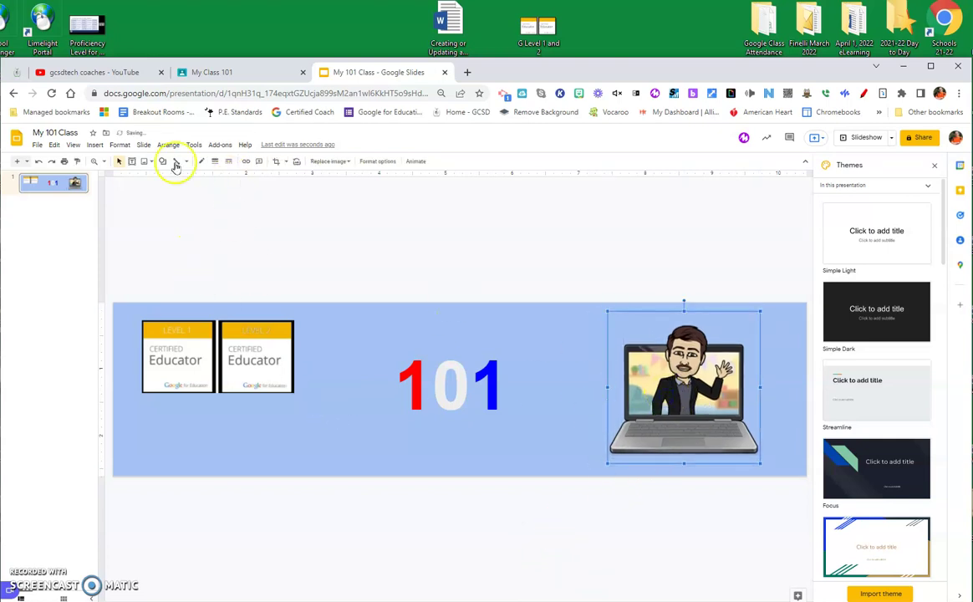
click(38, 146)
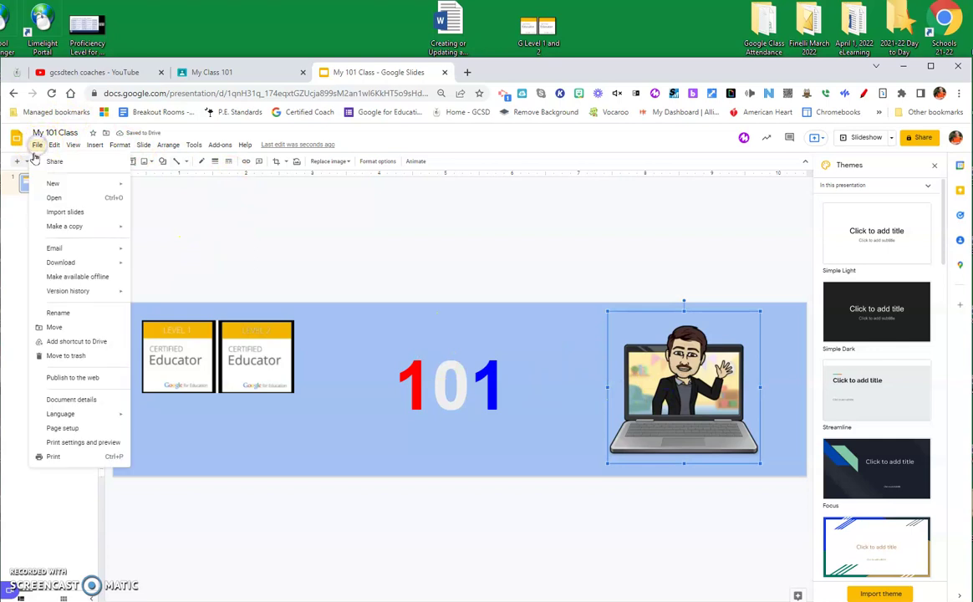
mouse_move(60, 263)
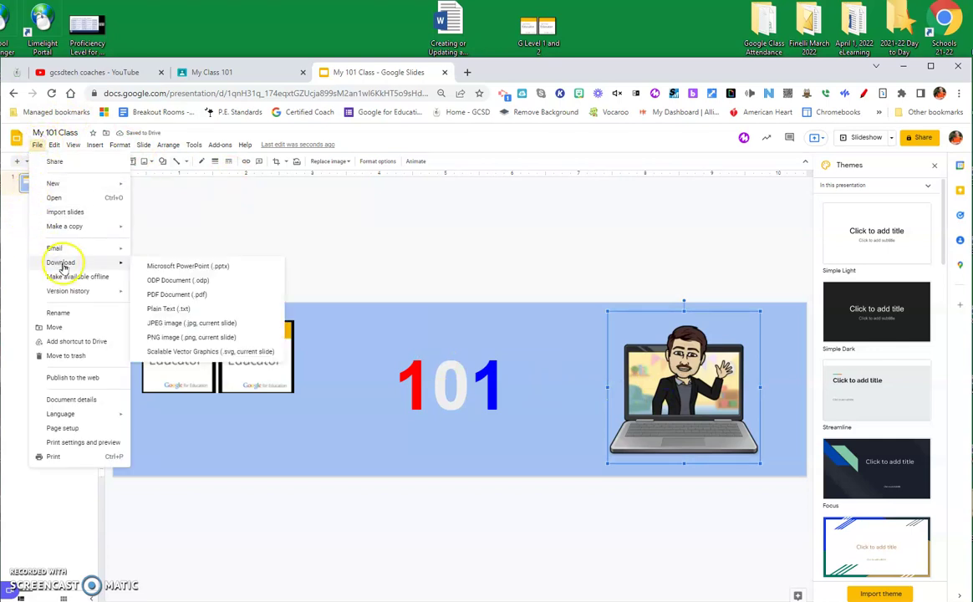
click(171, 338)
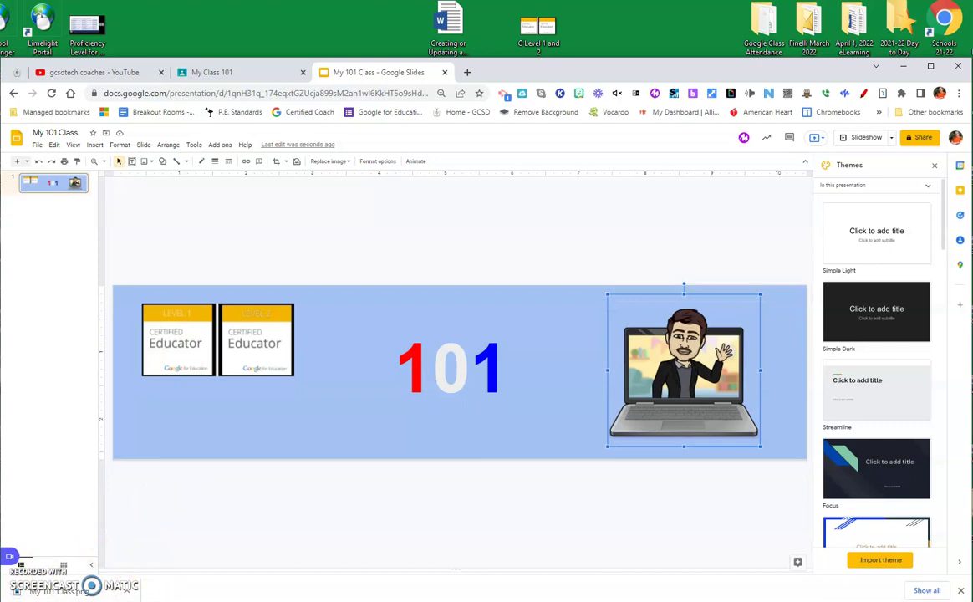
click(128, 590)
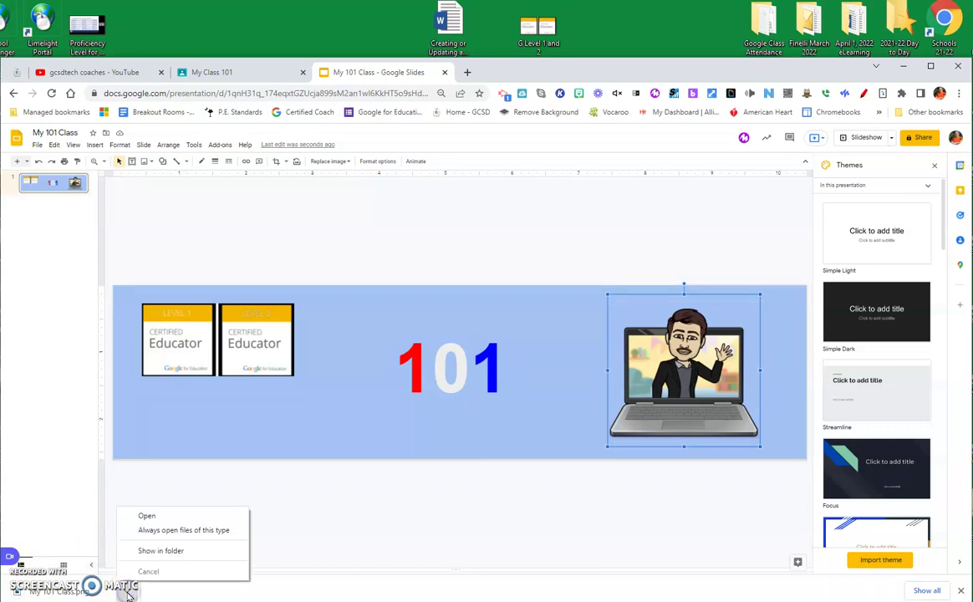
click(148, 550)
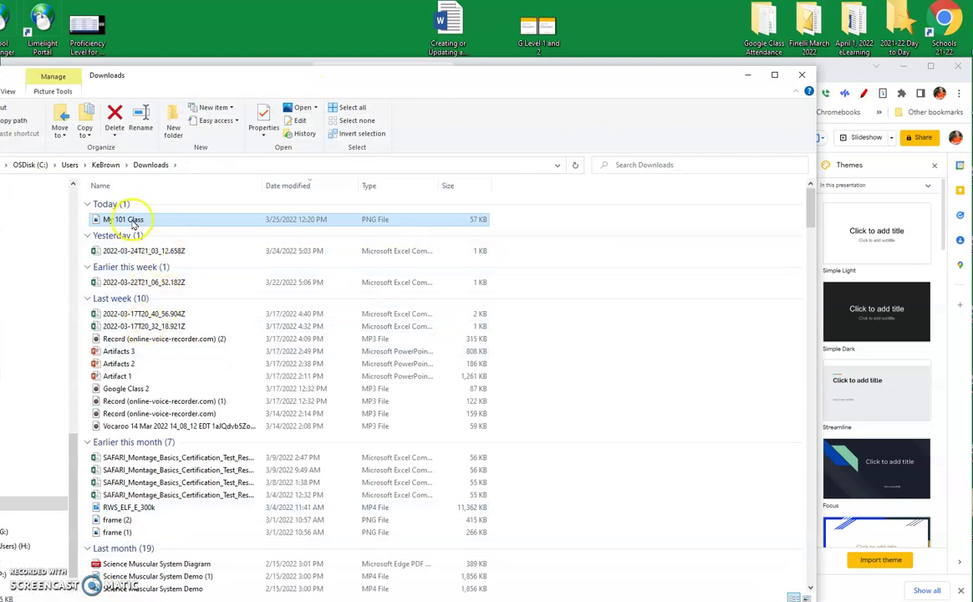
Step: Move My 101 Class from Downloads onto the desktop and close the Explorer window
drag(131, 223, 612, 43)
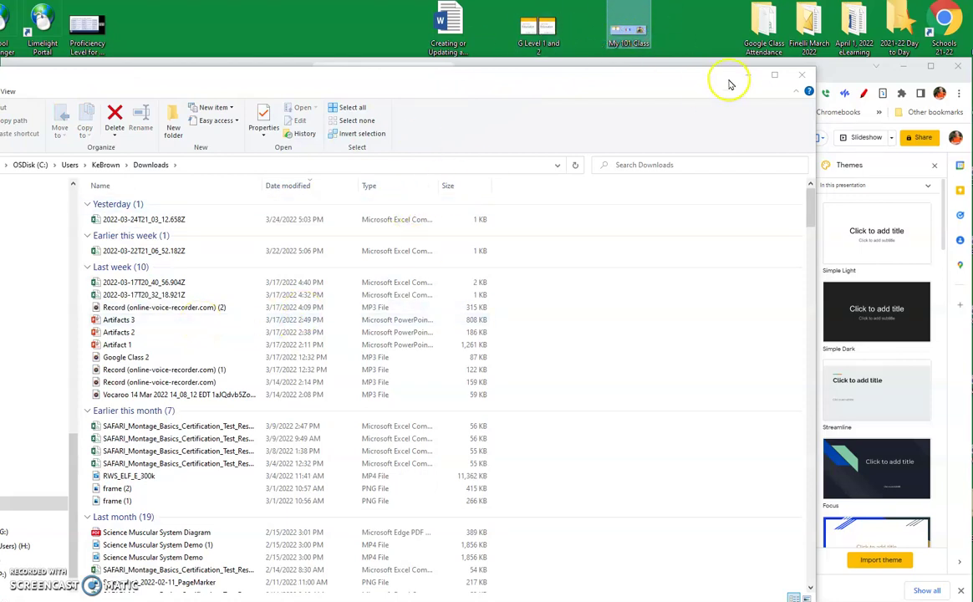
click(801, 76)
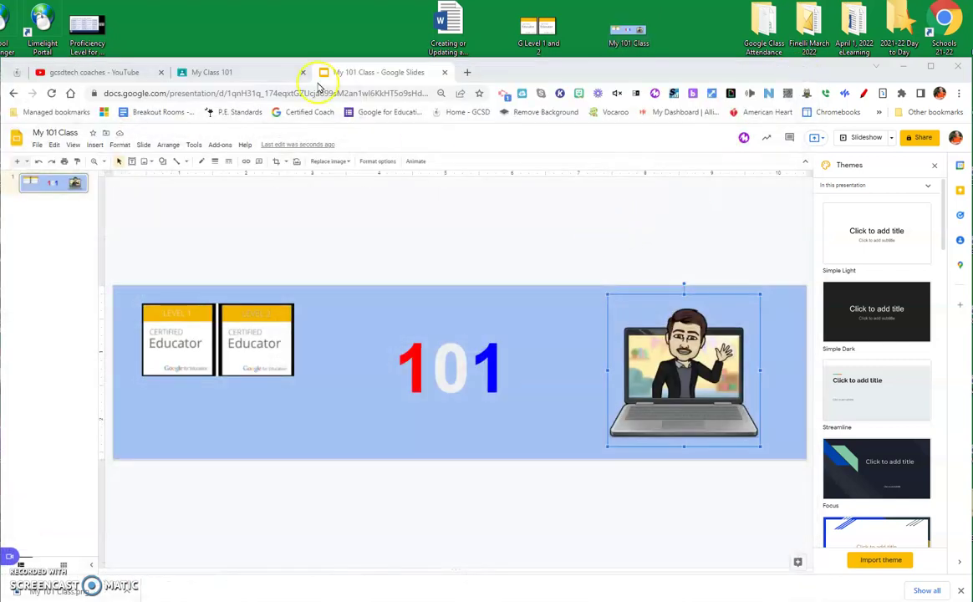
Step: Apply the blue game-controller theme from the Other category to My Class 101
click(238, 73)
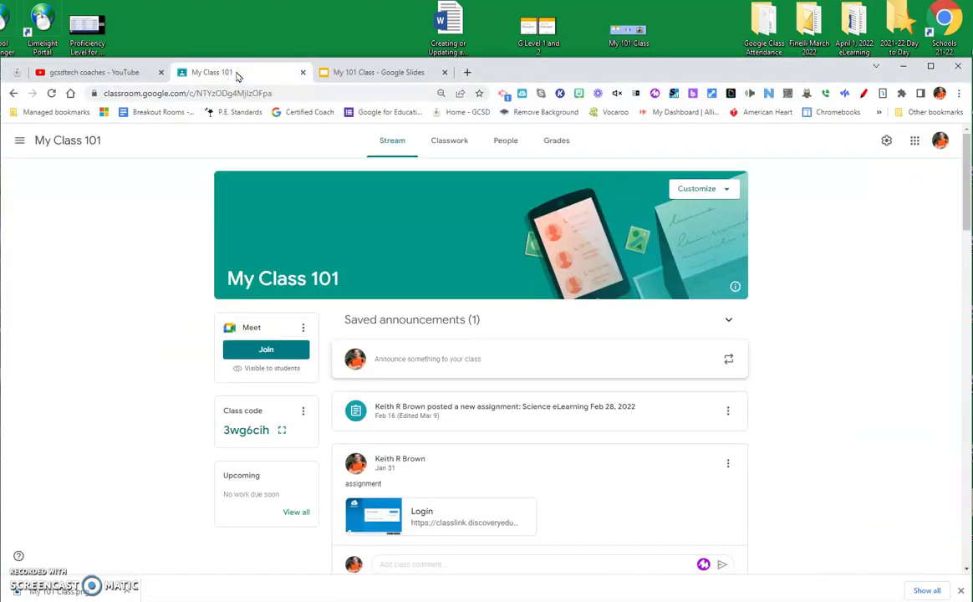
click(674, 92)
click(926, 226)
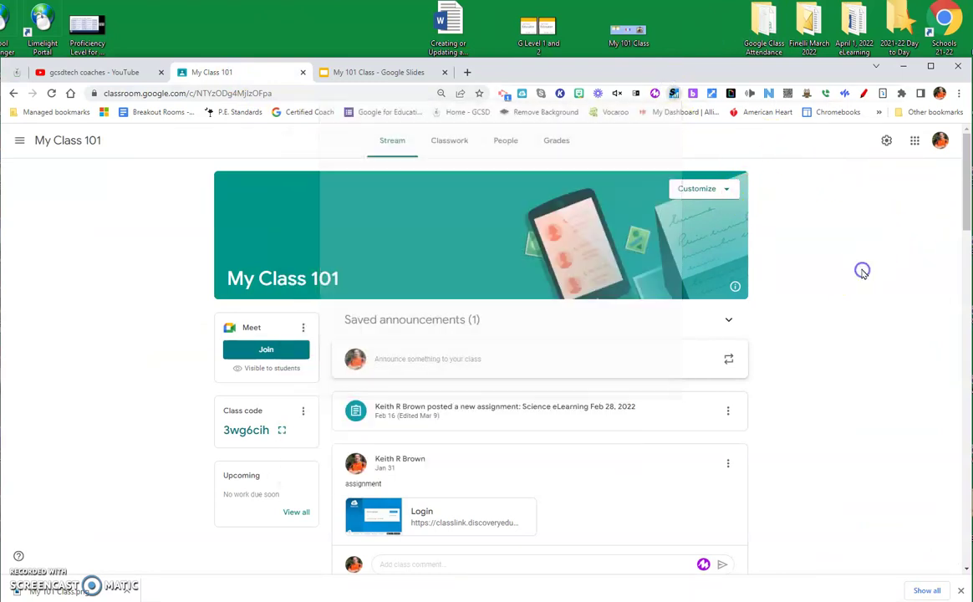
click(727, 189)
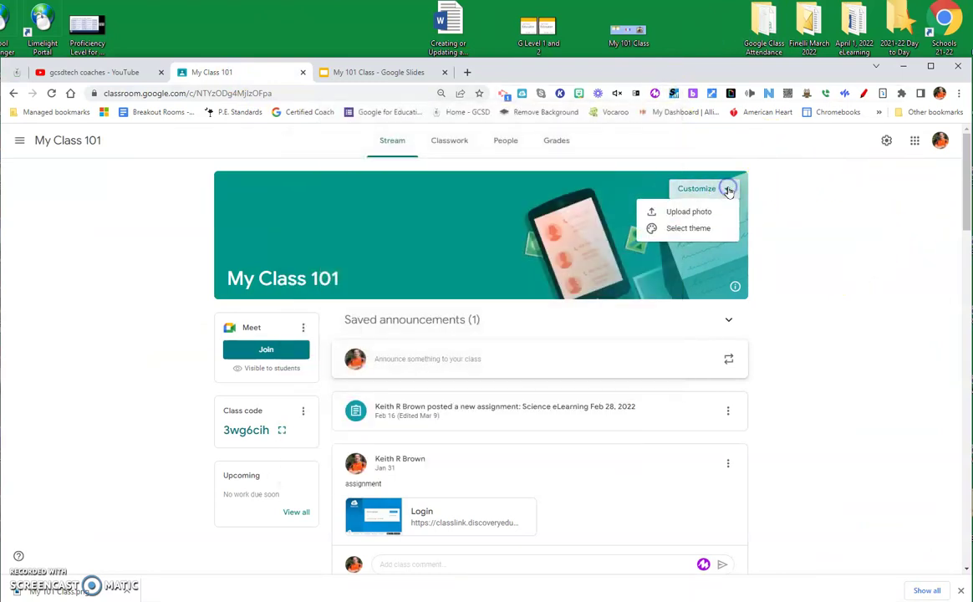
click(697, 231)
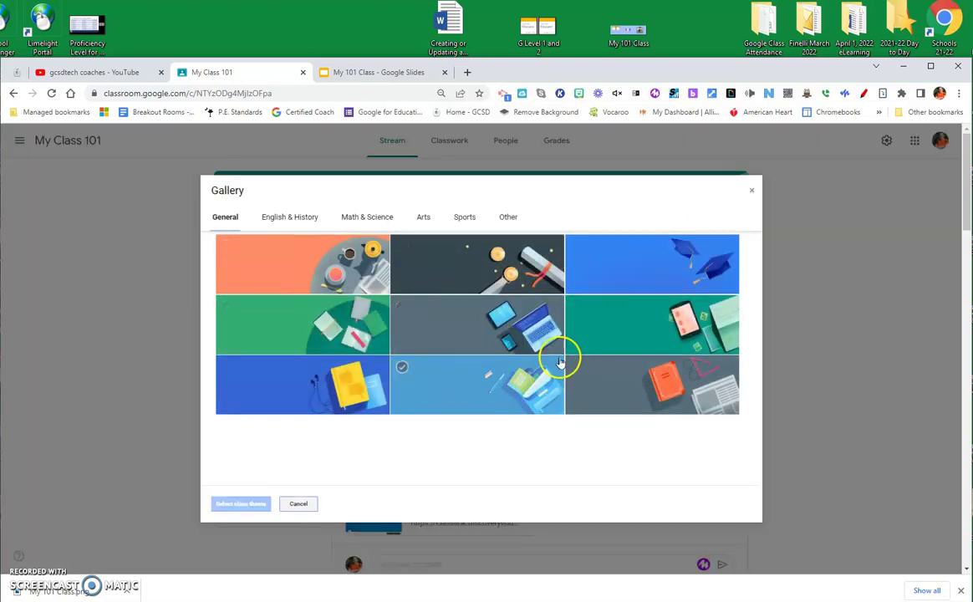
click(424, 221)
click(466, 218)
click(506, 218)
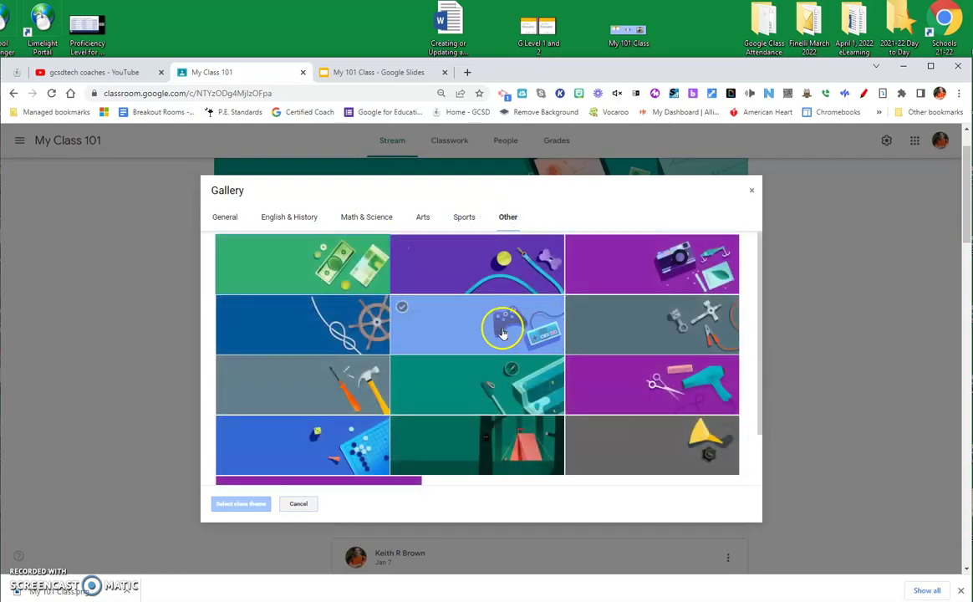
click(493, 329)
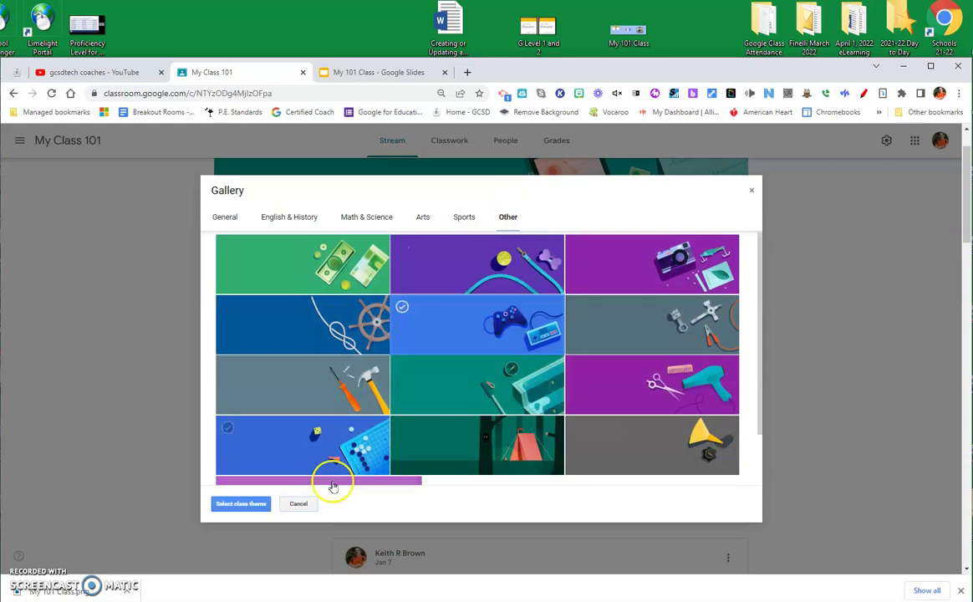
click(251, 503)
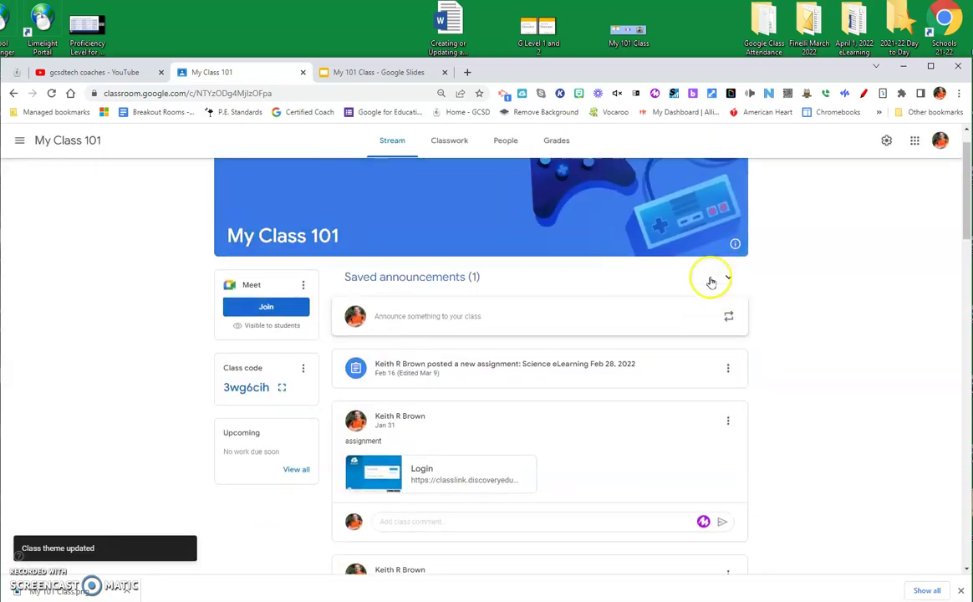
scroll(535, 263, up, 1)
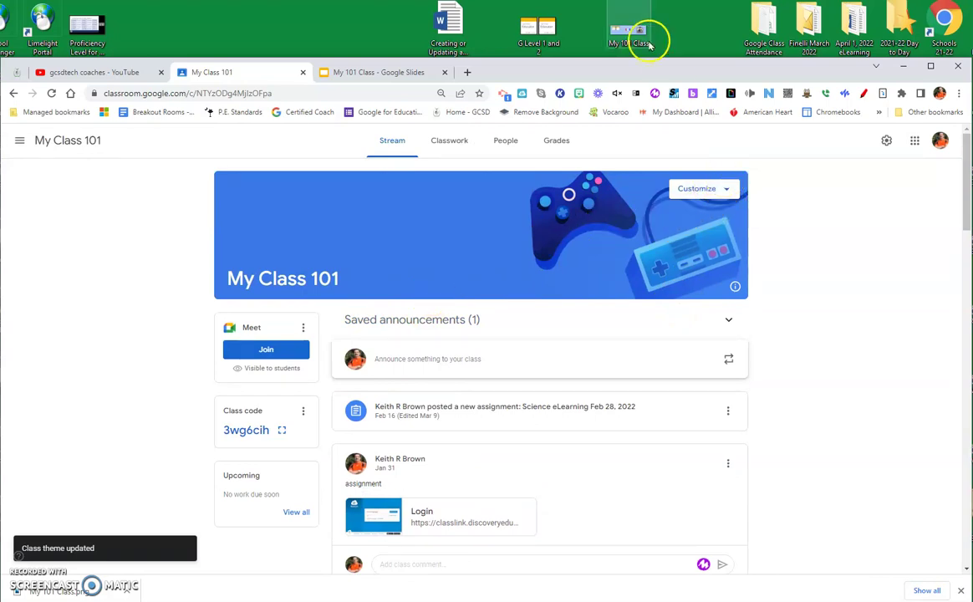
Step: Upload the desktop My 101 Class PNG as a custom class header photo
click(725, 190)
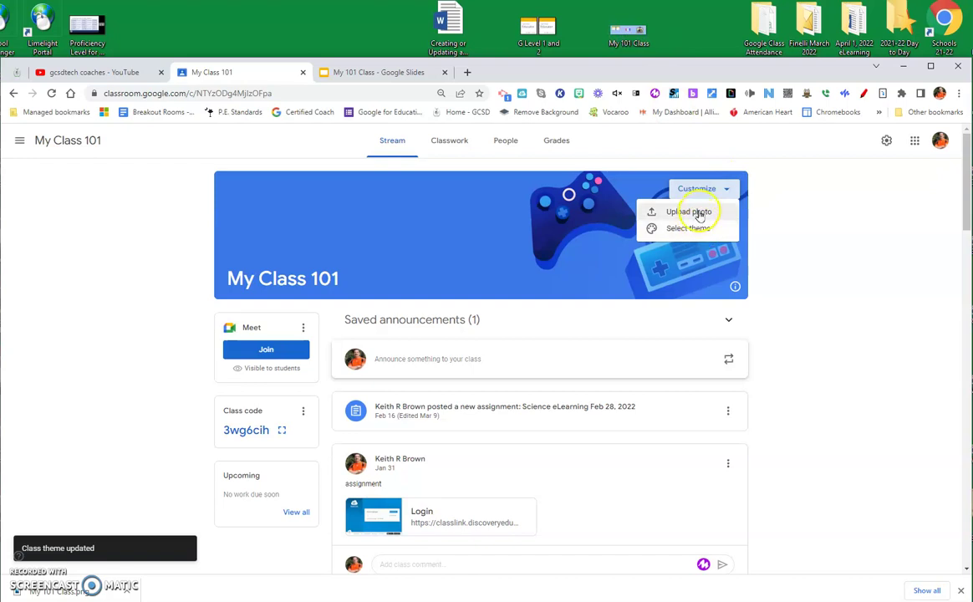
click(697, 212)
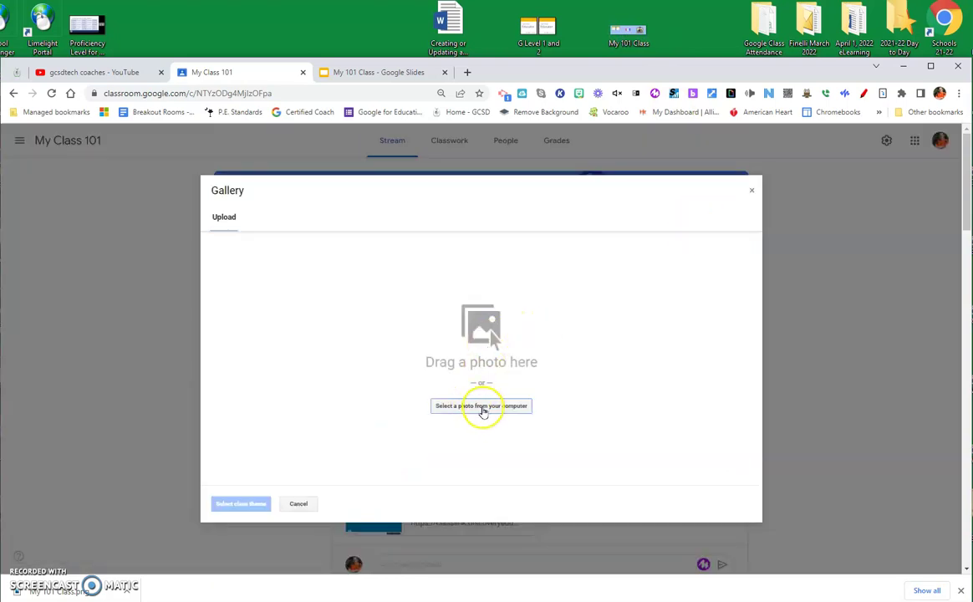
click(633, 32)
drag(629, 32, 494, 309)
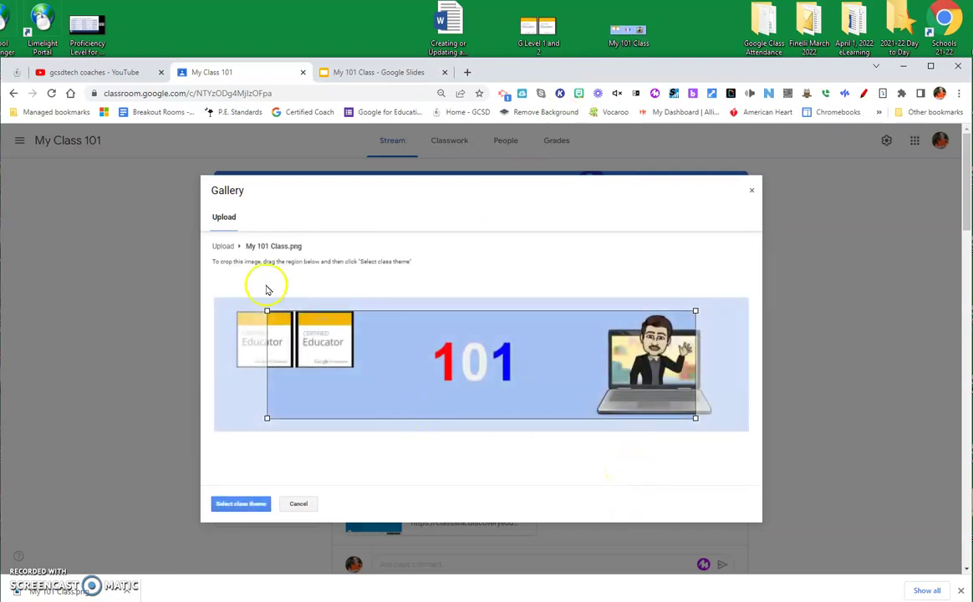
Step: Stretch the crop box over the full banner and set it as the class theme
drag(267, 310, 216, 297)
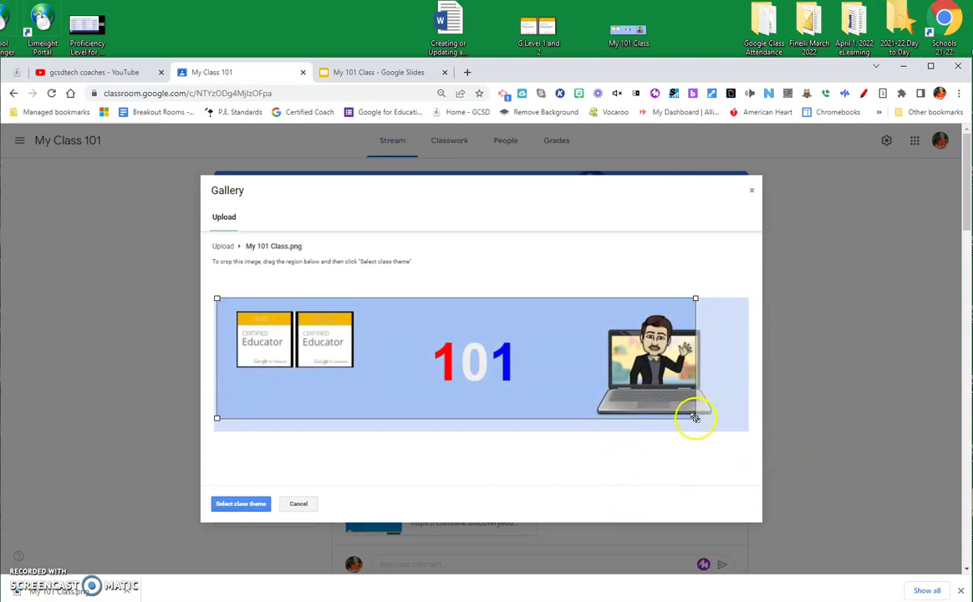
drag(695, 417, 747, 429)
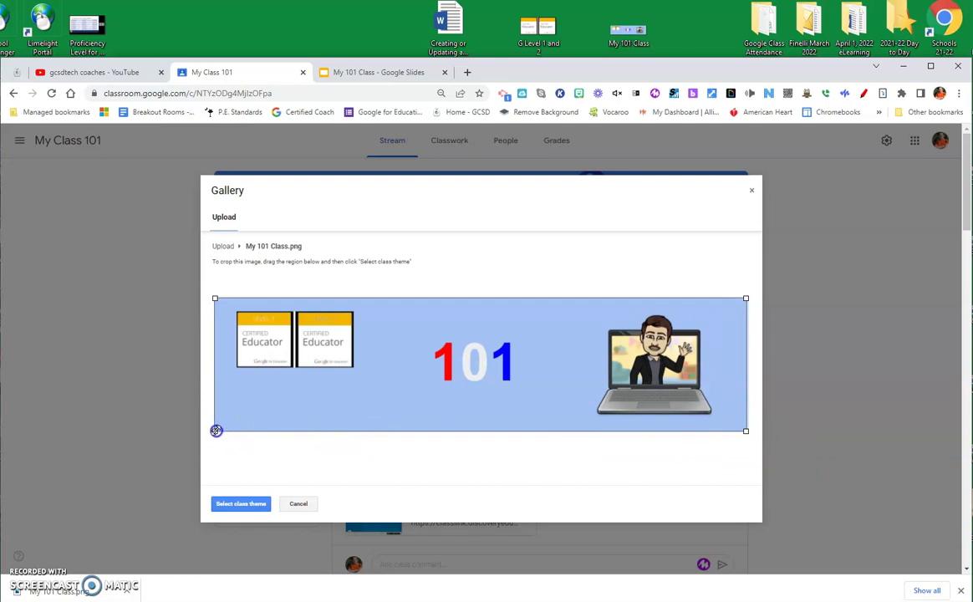
click(239, 504)
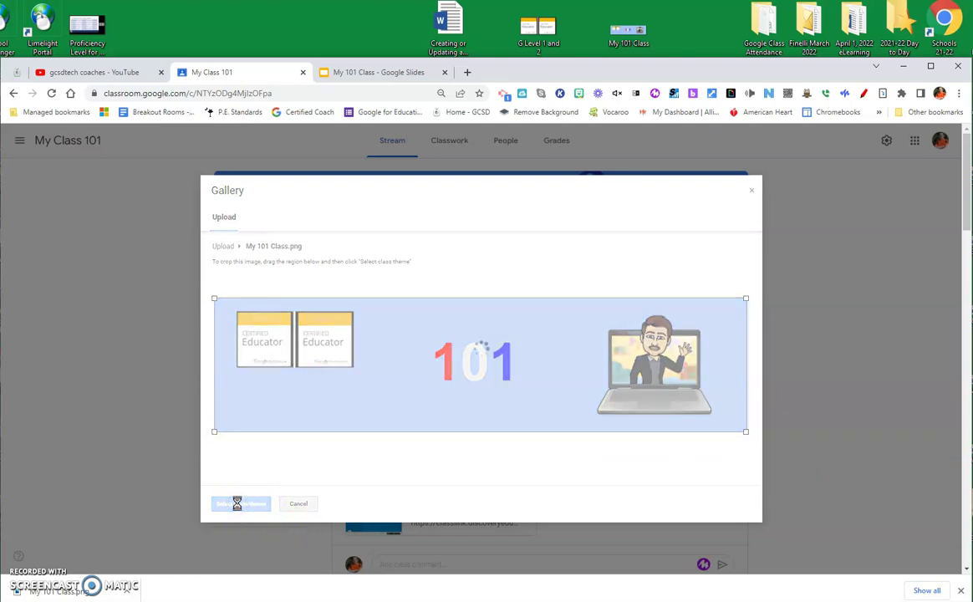